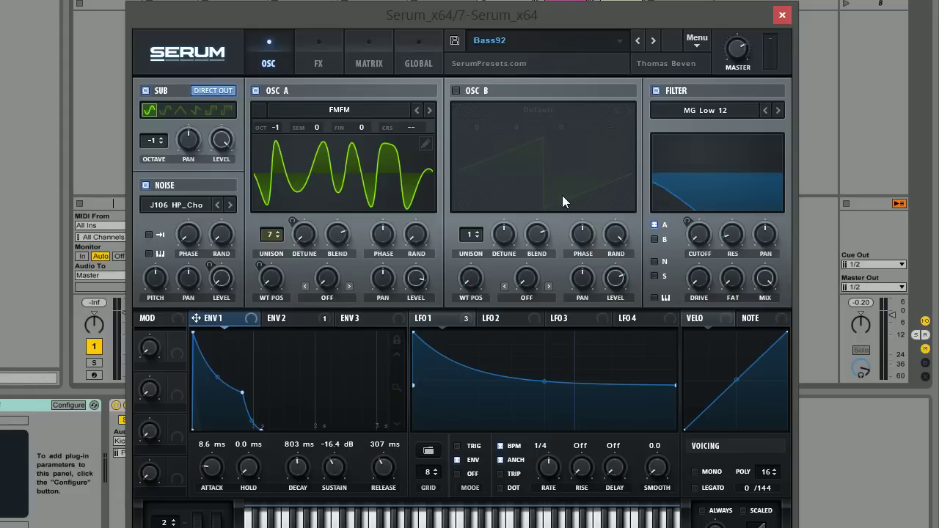
Step: Reset the synth to the Init preset and switch off oscillator A
mouse_move(537, 157)
click(694, 41)
click(745, 123)
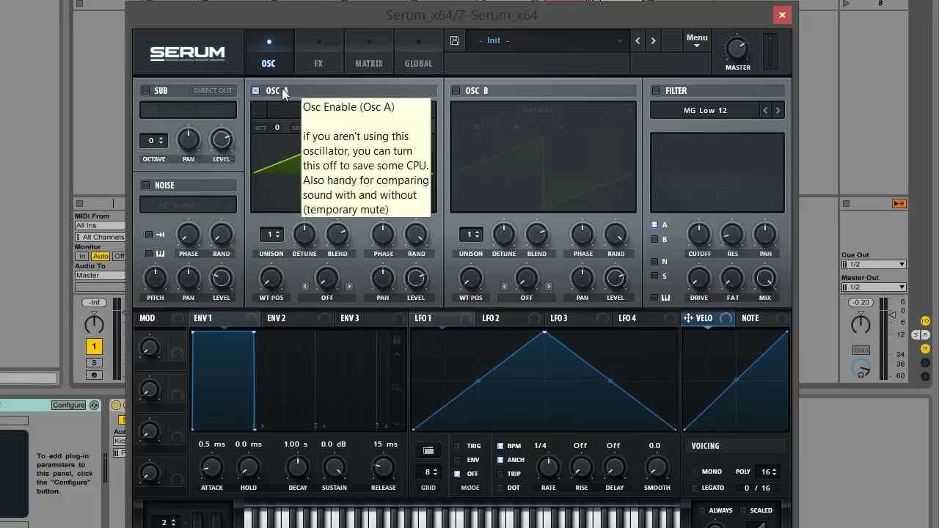
click(257, 91)
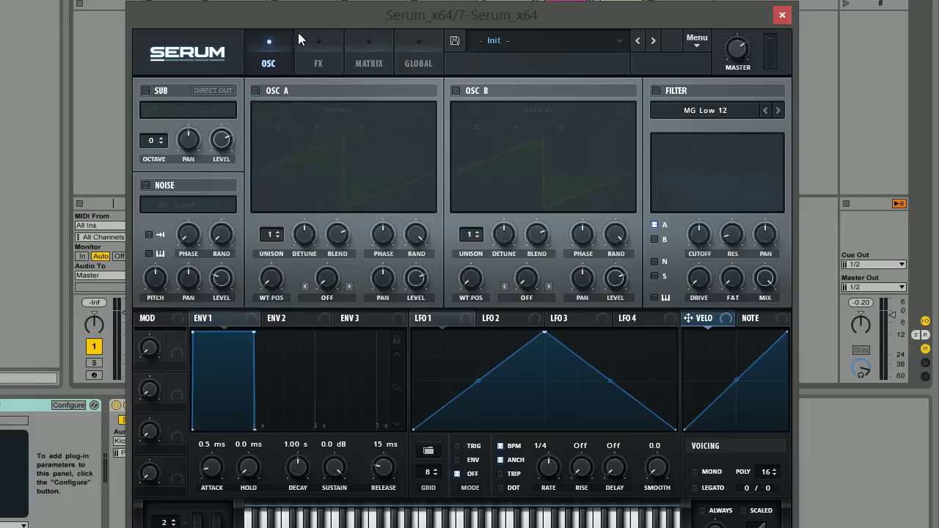
Step: Enable the sub oscillator with direct output, octave -1 and level at 100%
click(146, 91)
click(204, 89)
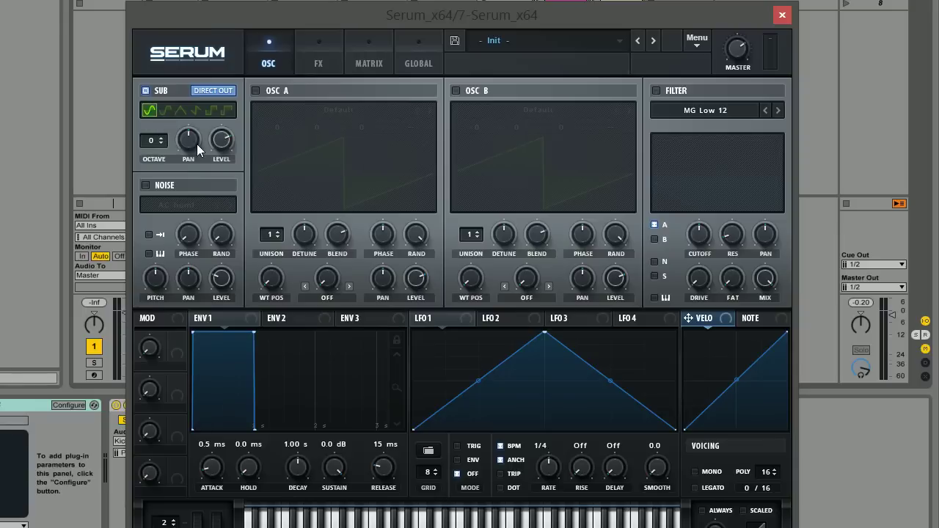
mouse_move(196, 144)
mouse_move(155, 140)
mouse_down()
mouse_move(155, 157)
mouse_move(157, 149)
mouse_up()
drag(222, 141, 223, 74)
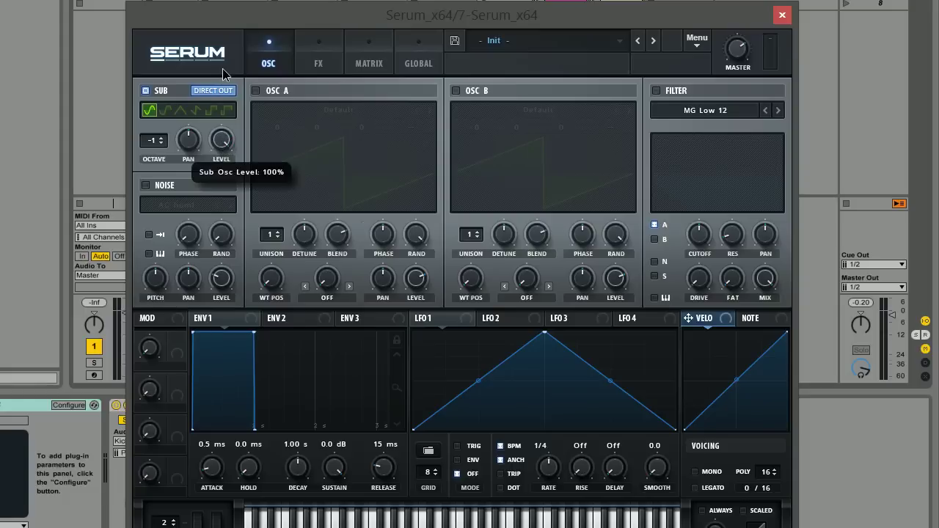
Step: Switch on oscillator A, lower its octave to -1 and load the digital FMFM wavetable
click(256, 90)
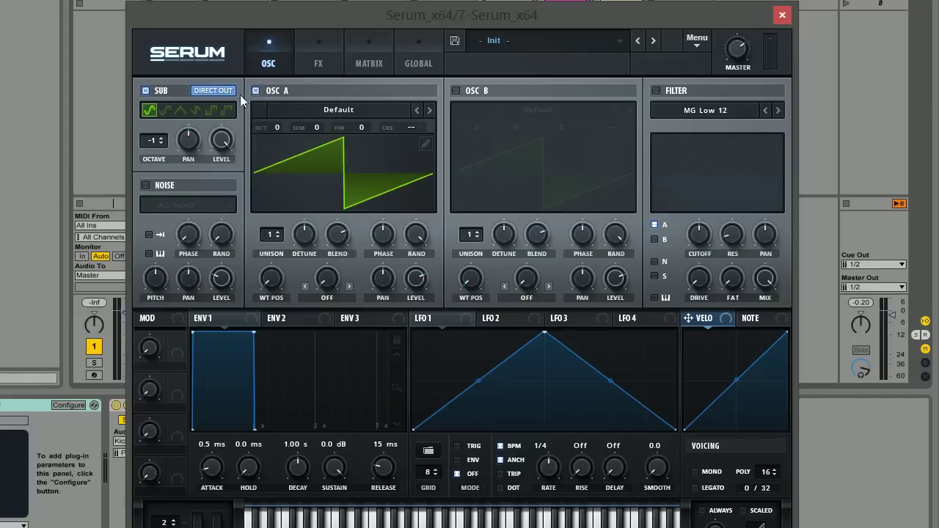
drag(273, 128, 274, 136)
click(335, 111)
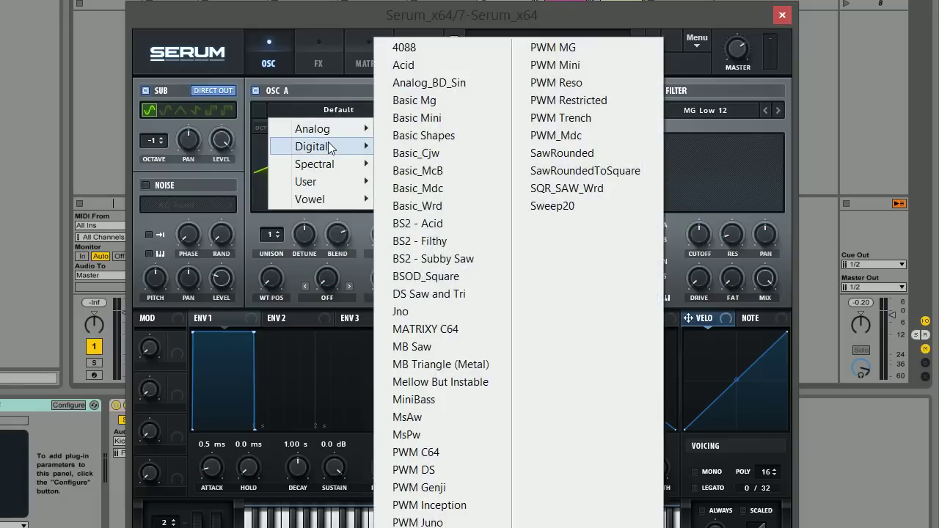
mouse_move(331, 143)
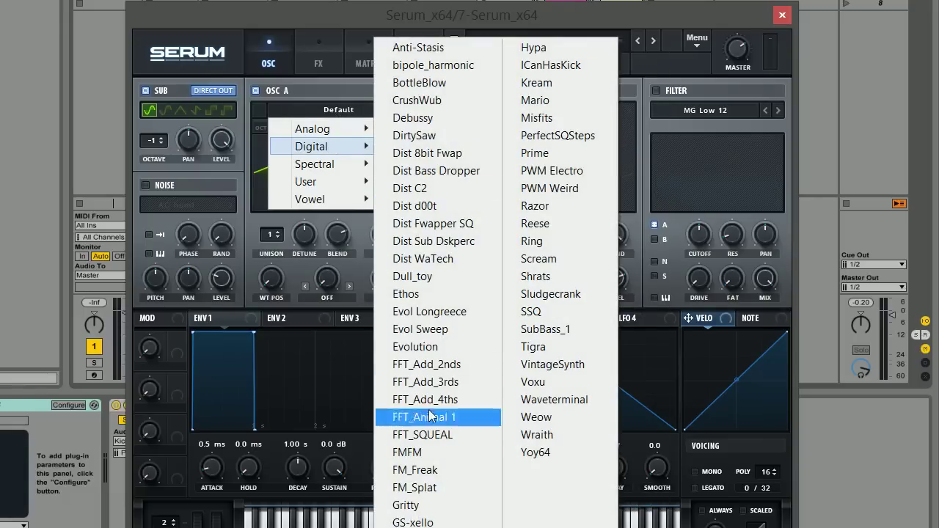
click(425, 454)
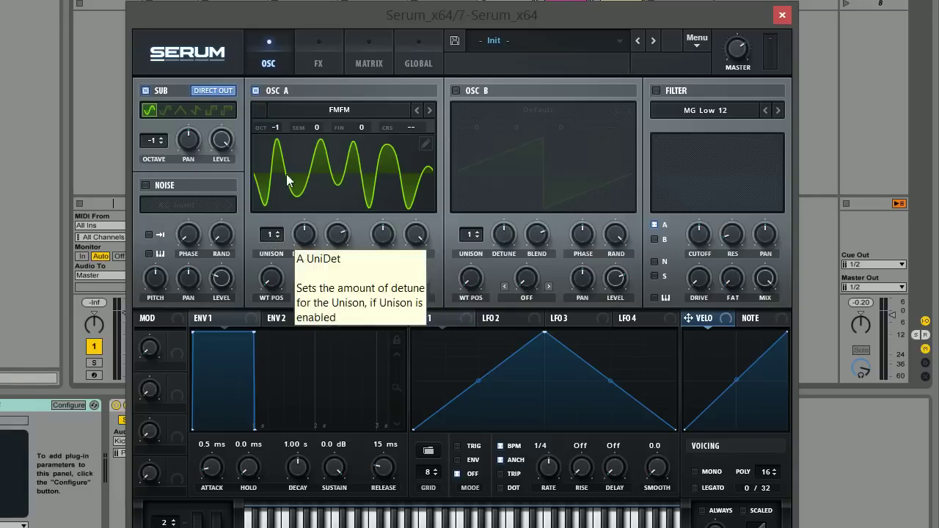
Step: Set oscillator A's unison to 7 voices and turn its random phase all the way down
click(271, 235)
drag(271, 234, 278, 173)
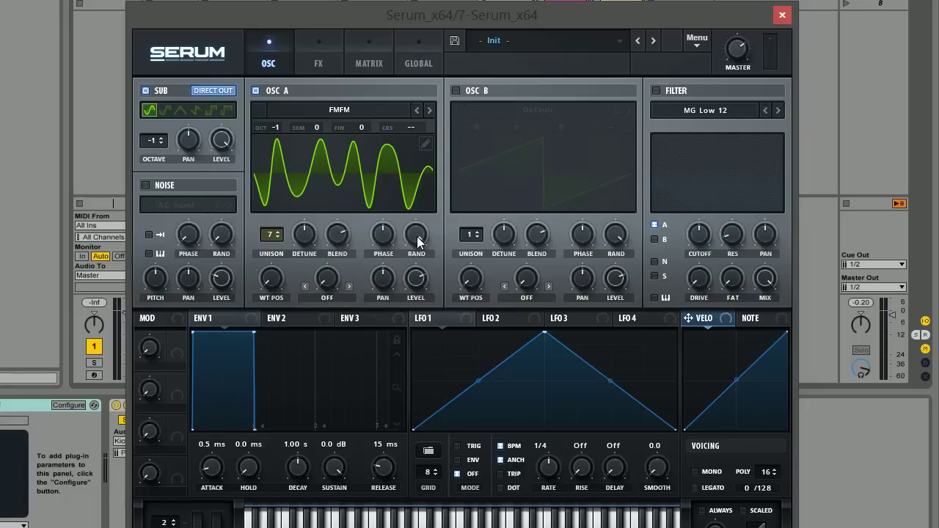
mouse_move(420, 234)
mouse_move(420, 235)
mouse_down()
mouse_move(427, 224)
mouse_move(417, 238)
mouse_up()
mouse_move(417, 238)
mouse_move(415, 236)
mouse_down()
mouse_move(421, 209)
mouse_move(416, 251)
mouse_up()
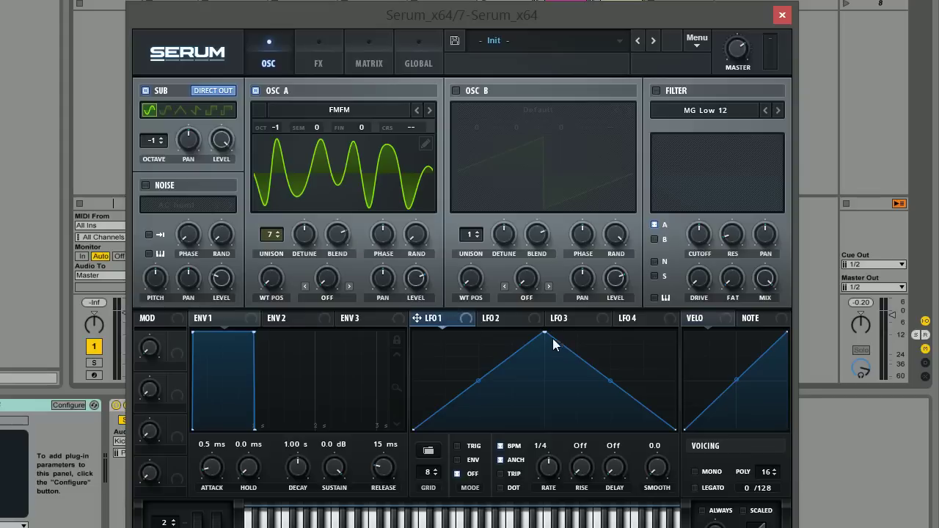
Step: Shape LFO 1 in envelope mode as a concave decay from full height at the start to about half height at the end
drag(545, 334, 414, 332)
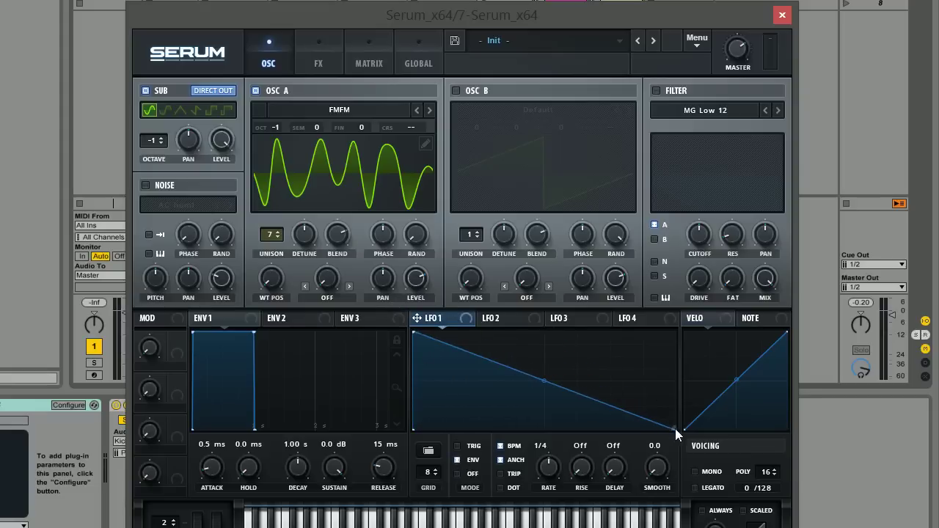
drag(675, 429, 682, 377)
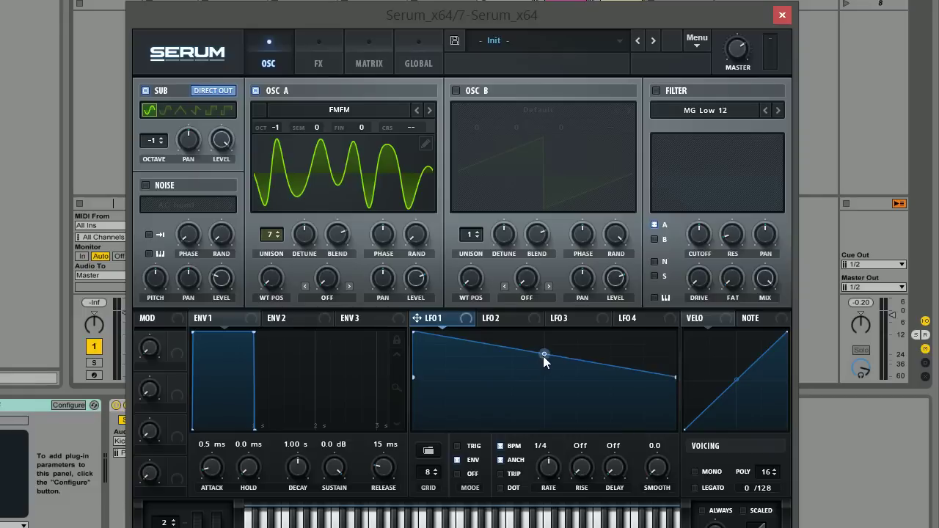
drag(544, 357, 540, 378)
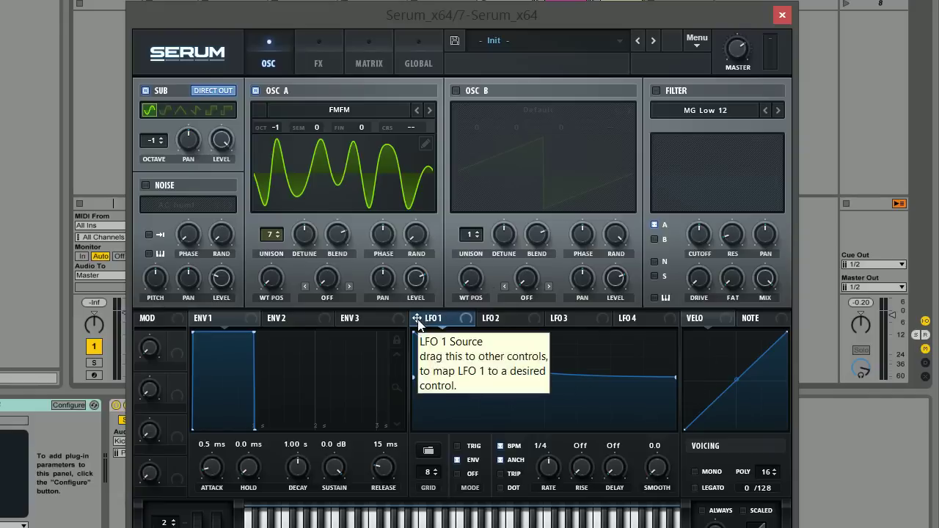
Step: Assign LFO 1 to oscillator A's detune and lower the base detune amount
drag(416, 320, 306, 235)
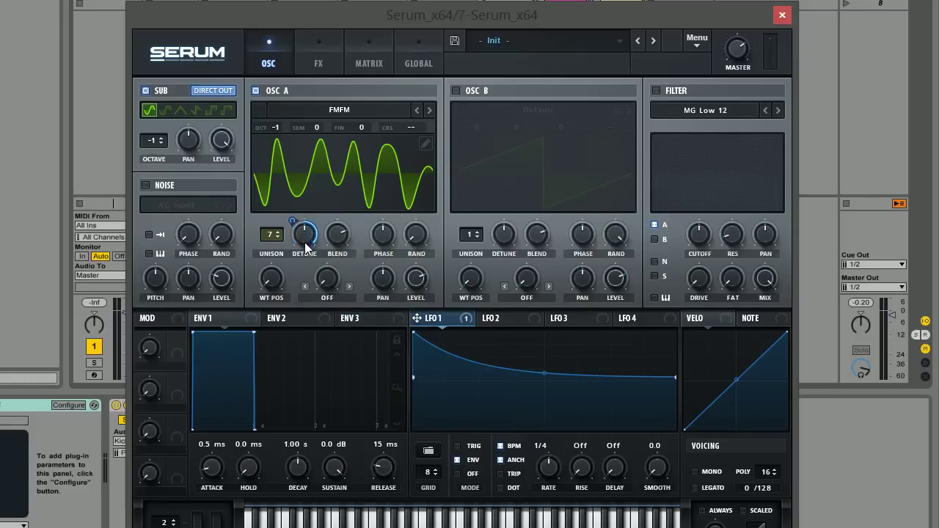
drag(301, 238, 279, 249)
mouse_move(738, 47)
mouse_down()
mouse_move(737, 72)
mouse_move(739, 44)
mouse_up()
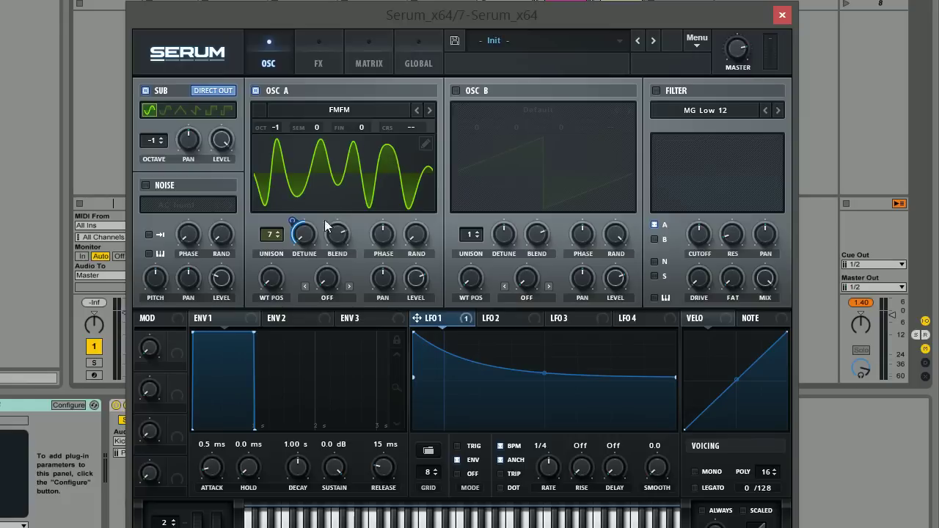
mouse_move(309, 221)
Step: Assign LFO 1 to oscillator A's wavetable position and raise the oscillator's level
mouse_move(418, 321)
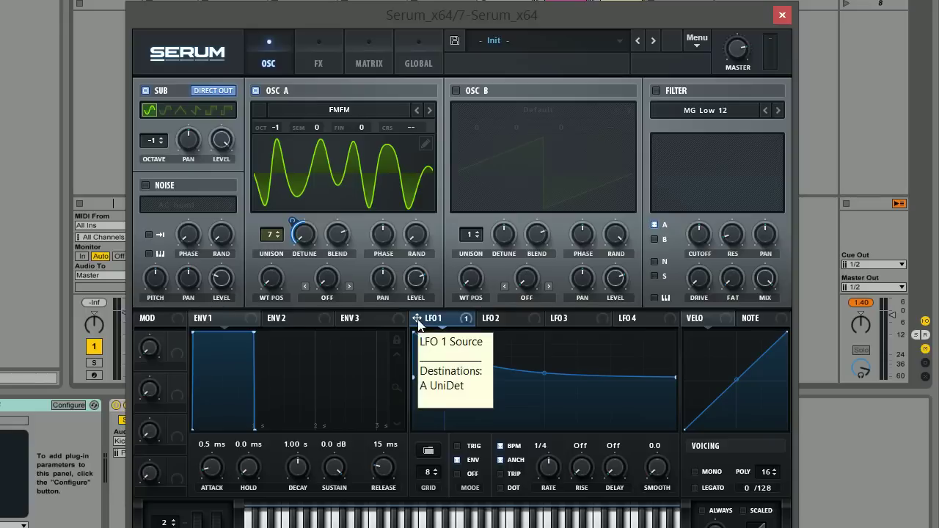
drag(418, 322, 270, 279)
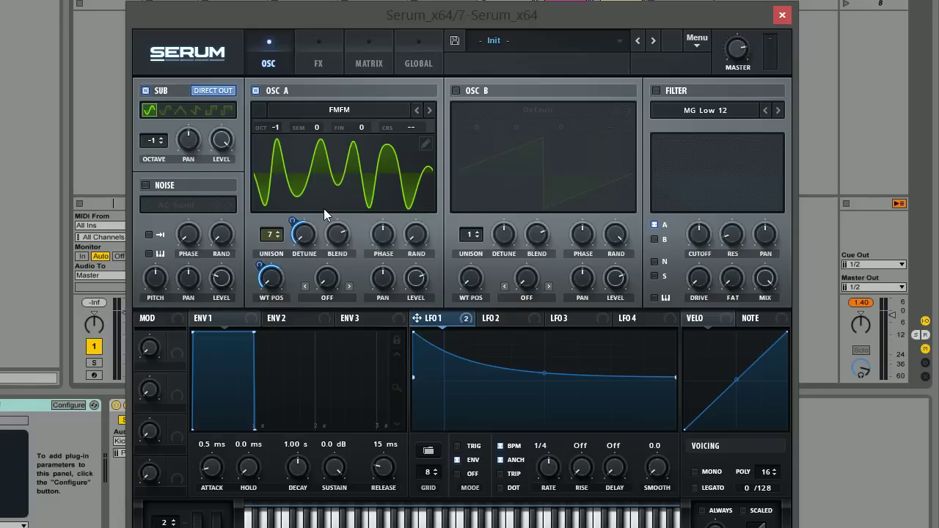
click(335, 177)
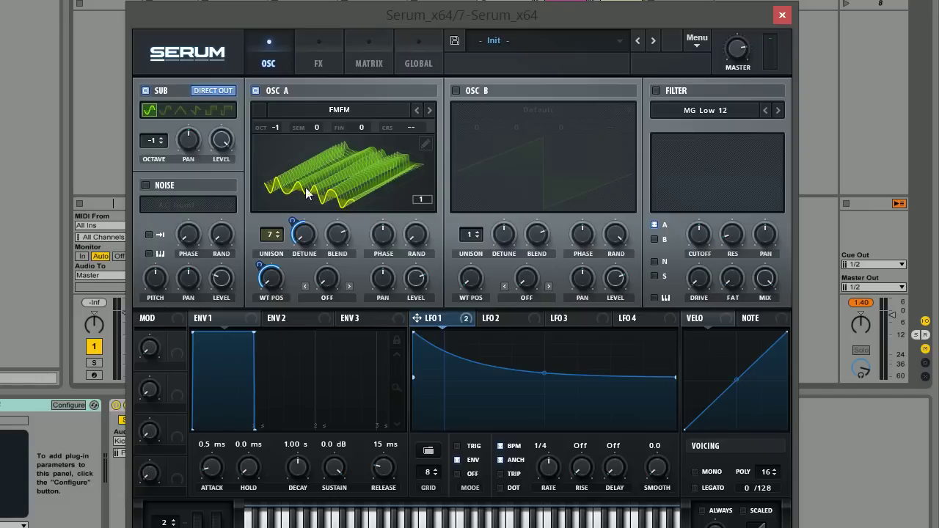
click(338, 169)
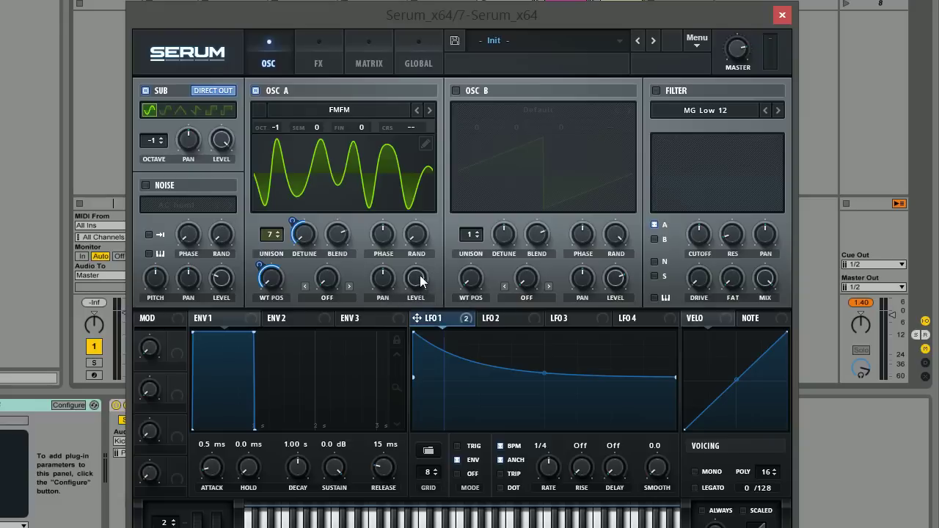
mouse_move(418, 283)
Step: Shape envelope 1 with 11 ms attack, 921 ms decay, -17.7 dB sustain and 274 ms release
click(224, 319)
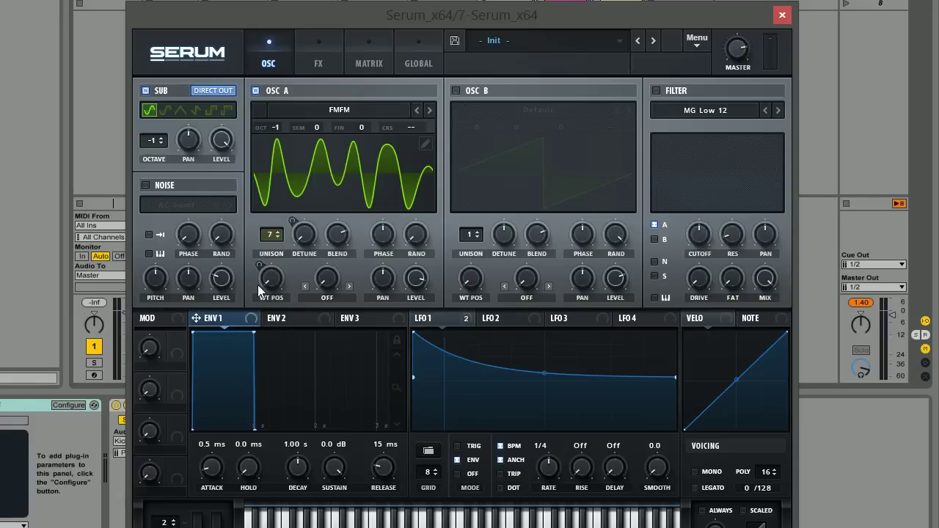
mouse_move(279, 292)
drag(252, 334, 248, 392)
drag(383, 473, 381, 449)
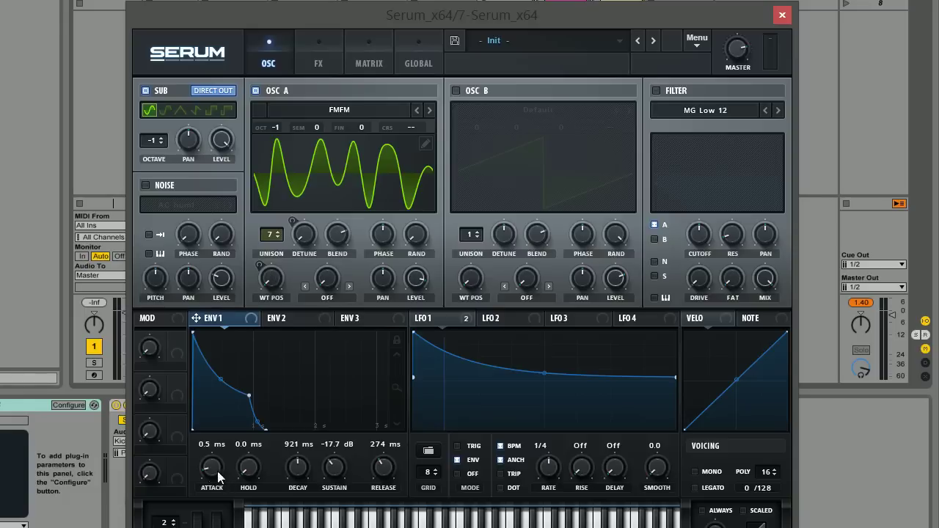
mouse_move(217, 475)
mouse_down()
mouse_move(221, 464)
mouse_move(218, 475)
mouse_up()
Step: Enable the noise oscillator and give envelope 2 a 131 ms decay with 0% sustain
click(145, 185)
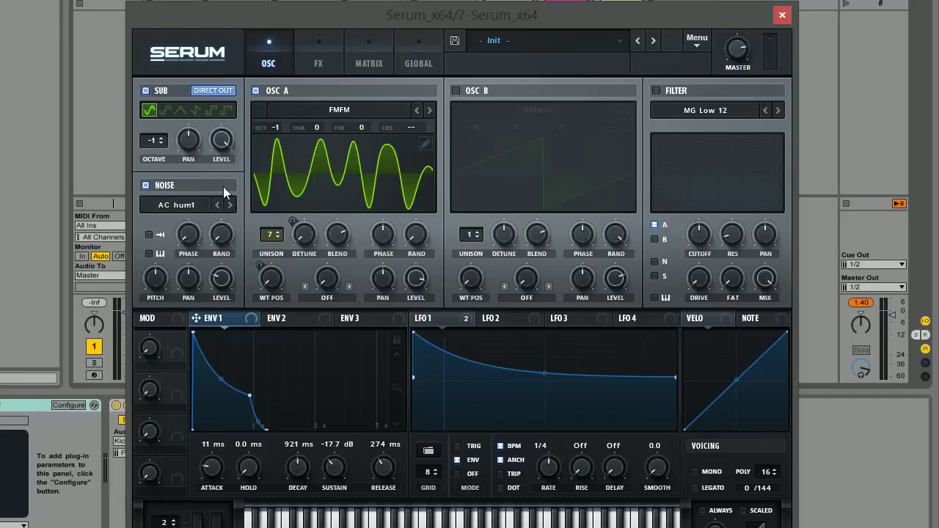
click(303, 323)
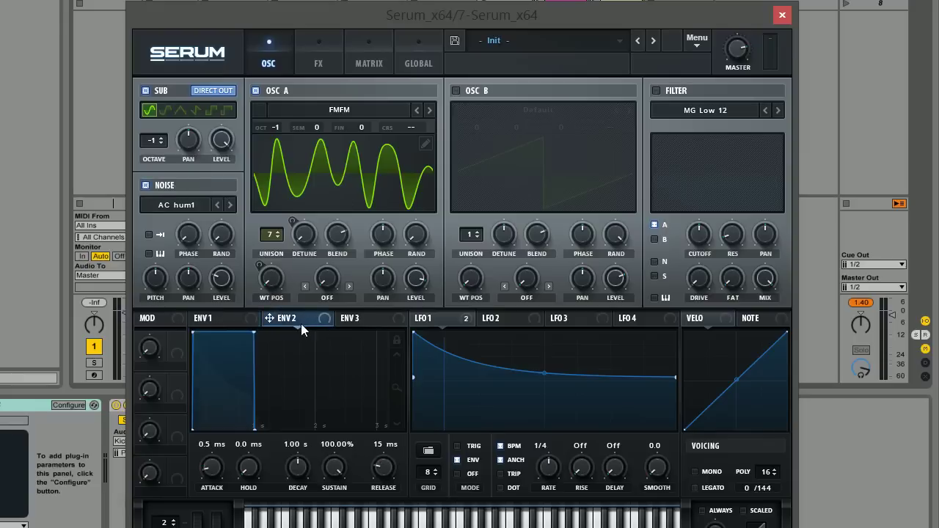
drag(258, 333, 182, 448)
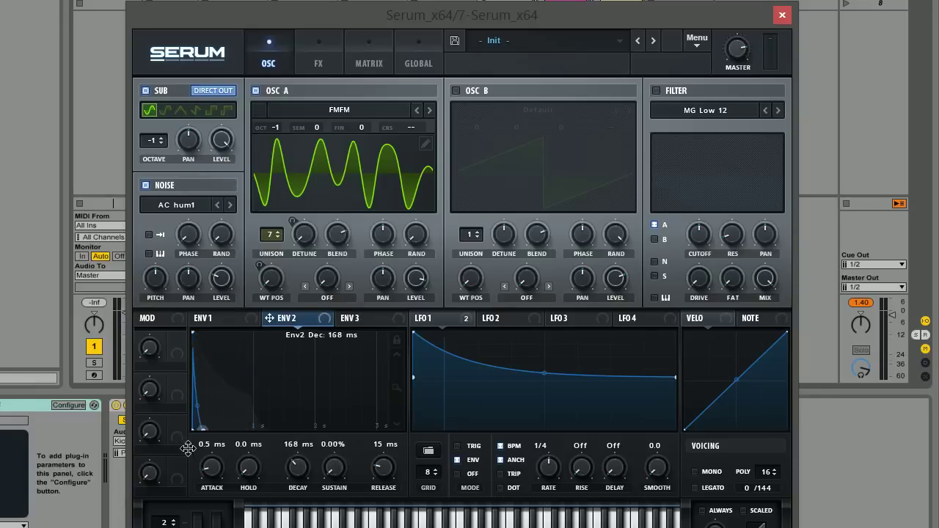
Step: Load the analog J106 HP_Cho sample into the noise oscillator and turn its level down
click(196, 205)
mouse_move(235, 221)
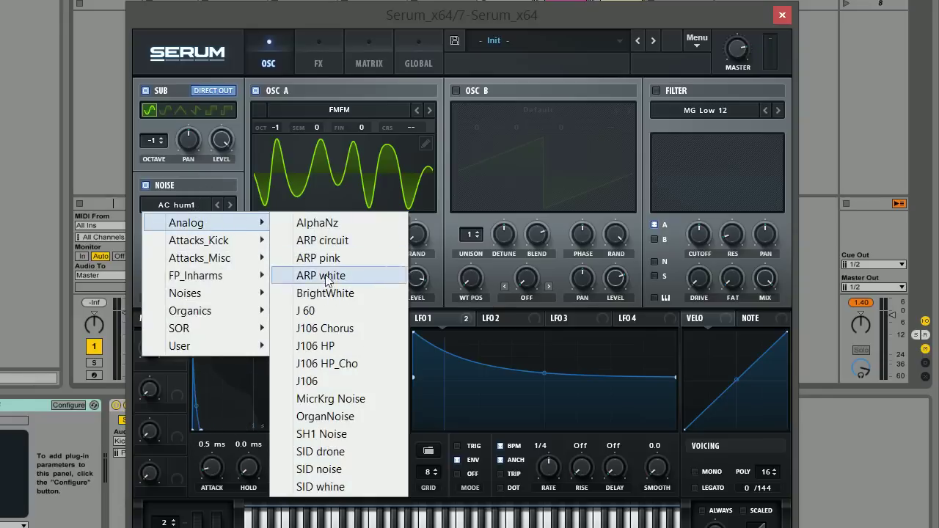
click(322, 364)
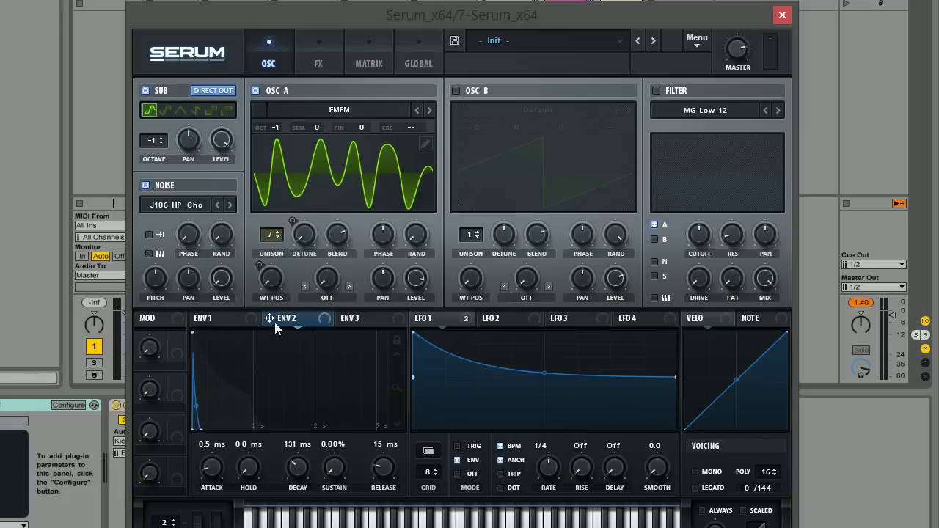
Step: Assign envelope 2 to the noise level and reduce the modulation amount to a small range
drag(268, 320, 207, 335)
click(220, 325)
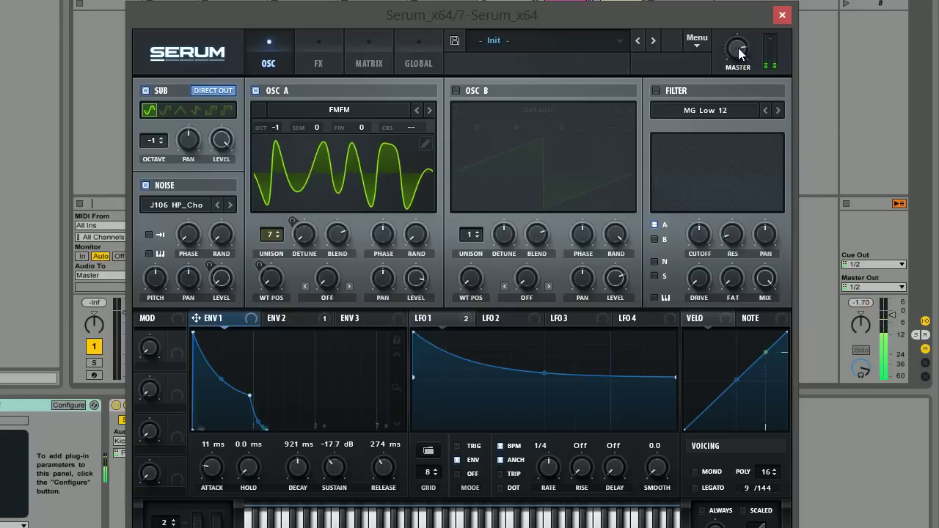
click(293, 319)
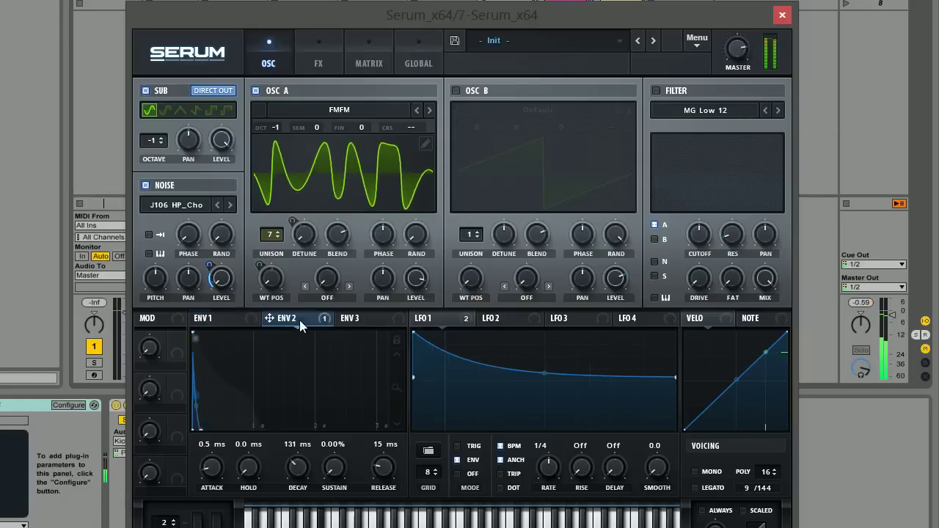
drag(269, 317, 221, 278)
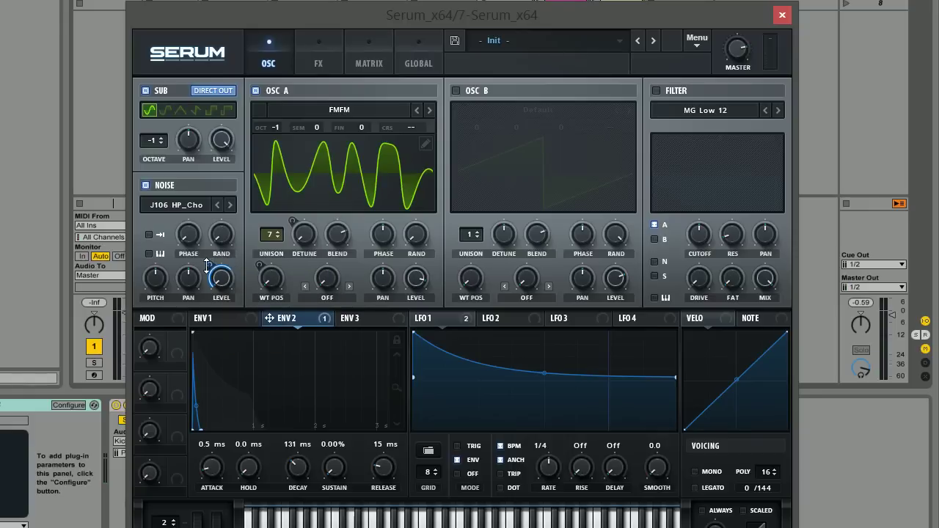
drag(211, 264, 192, 301)
Step: Enable the MG Low 12 filter with a low cutoff and modulate the cutoff with LFO 1, adjusting the modulation amount
click(656, 91)
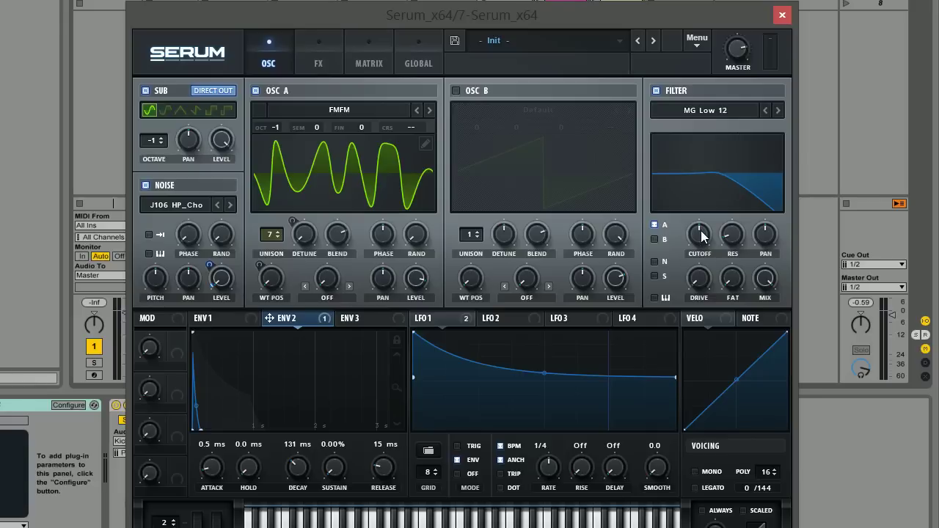
drag(701, 231, 680, 322)
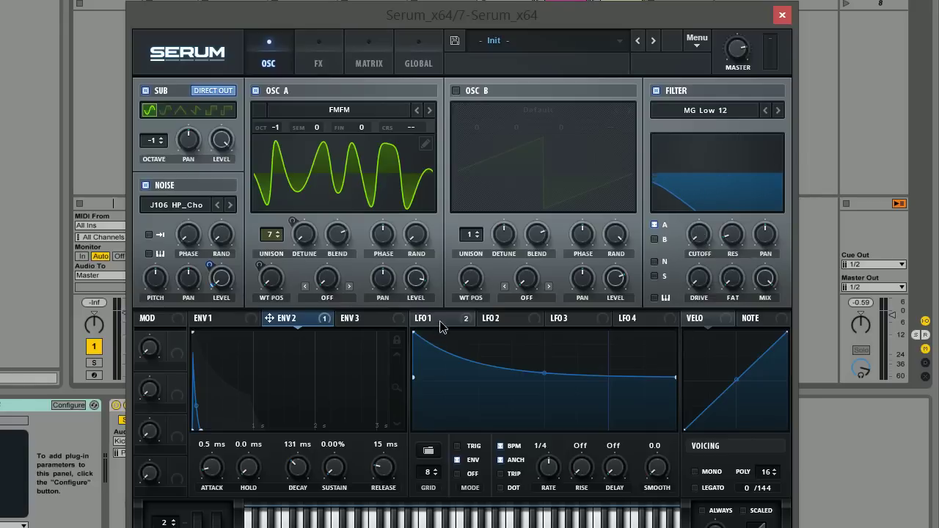
click(441, 322)
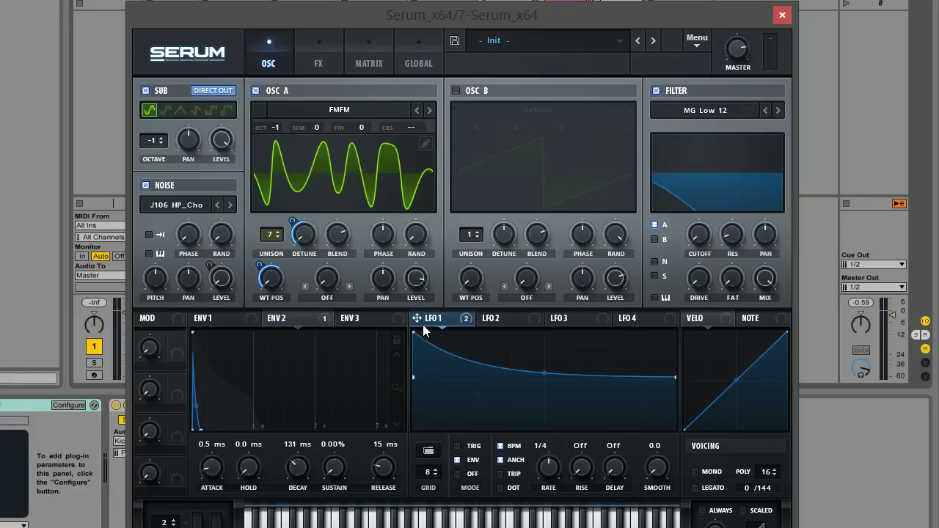
drag(417, 318, 687, 248)
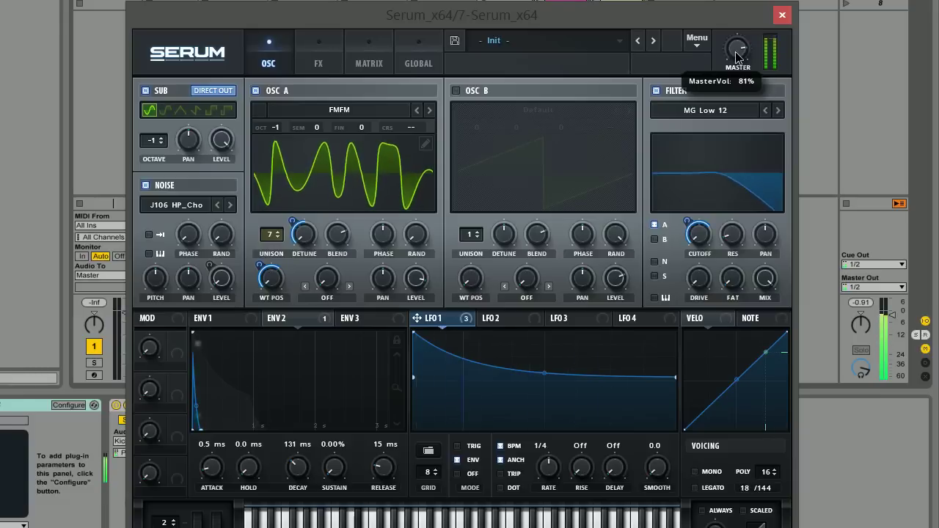
mouse_move(687, 209)
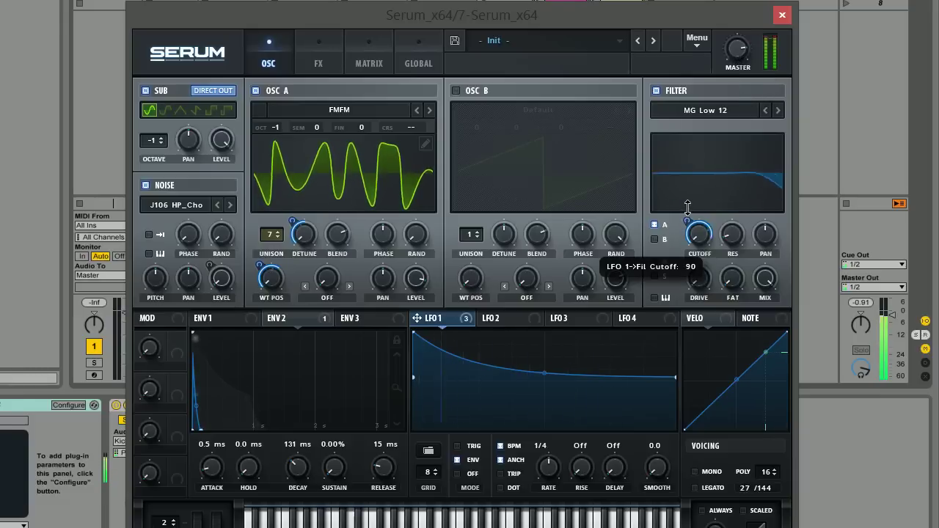
drag(686, 210, 682, 223)
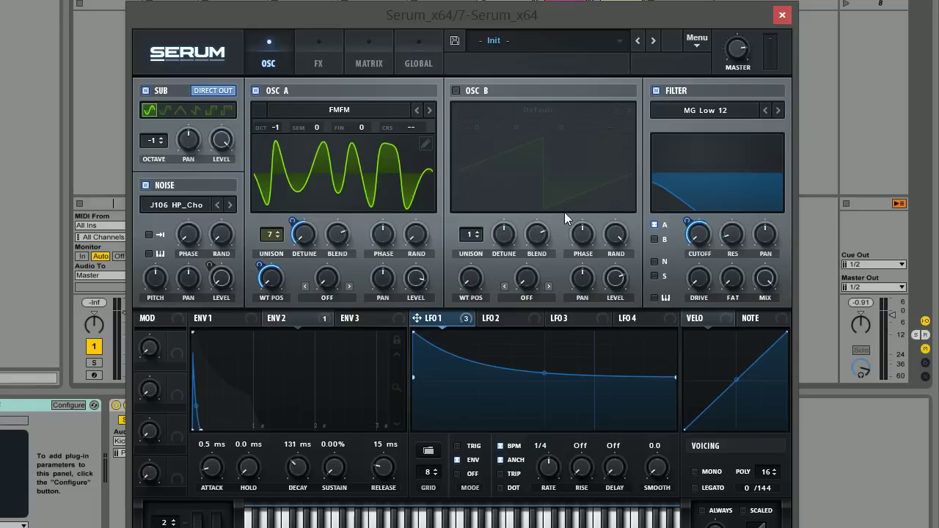
Step: Enable the Hyper/Dimension effect and turn the Dimension mix all the way down
click(319, 51)
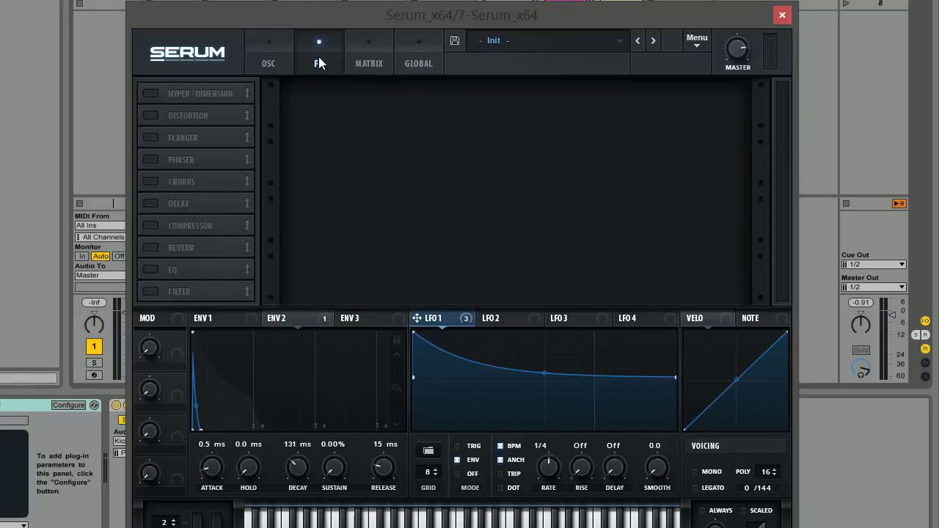
click(151, 94)
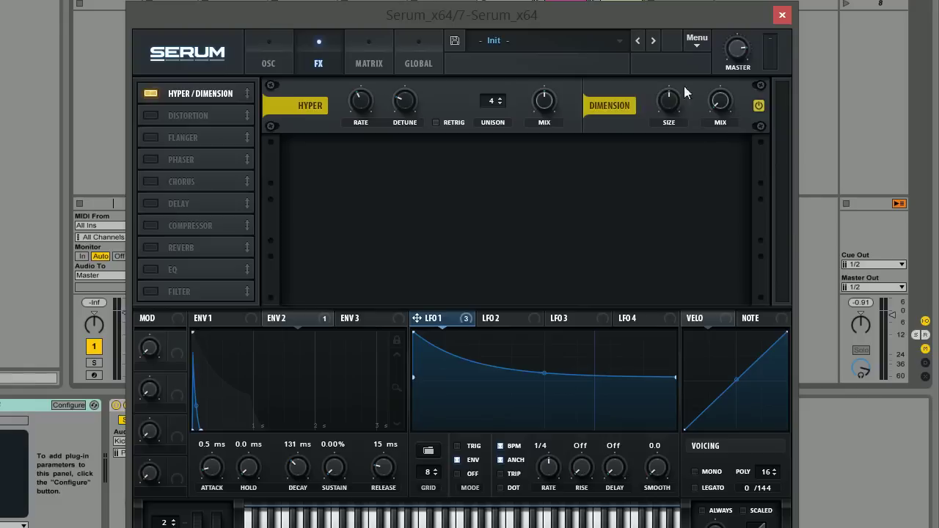
drag(734, 103, 738, 143)
click(270, 62)
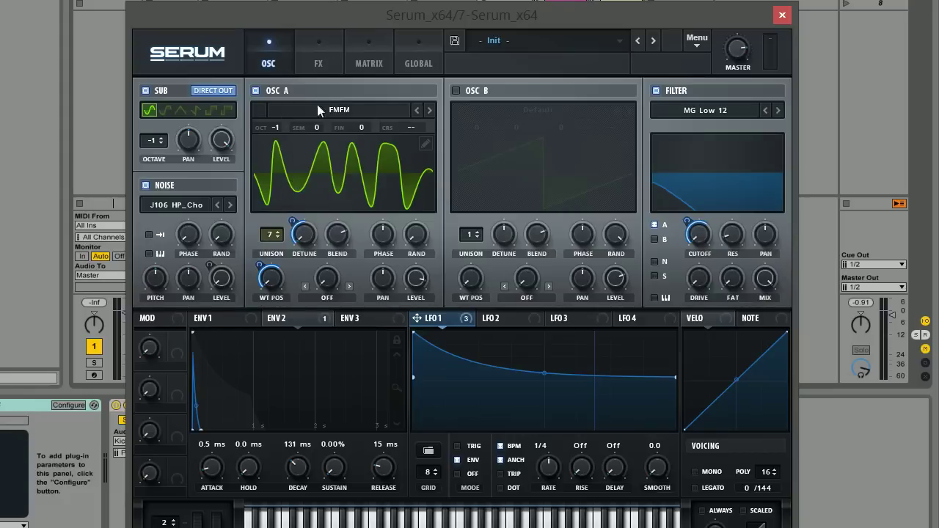
click(323, 60)
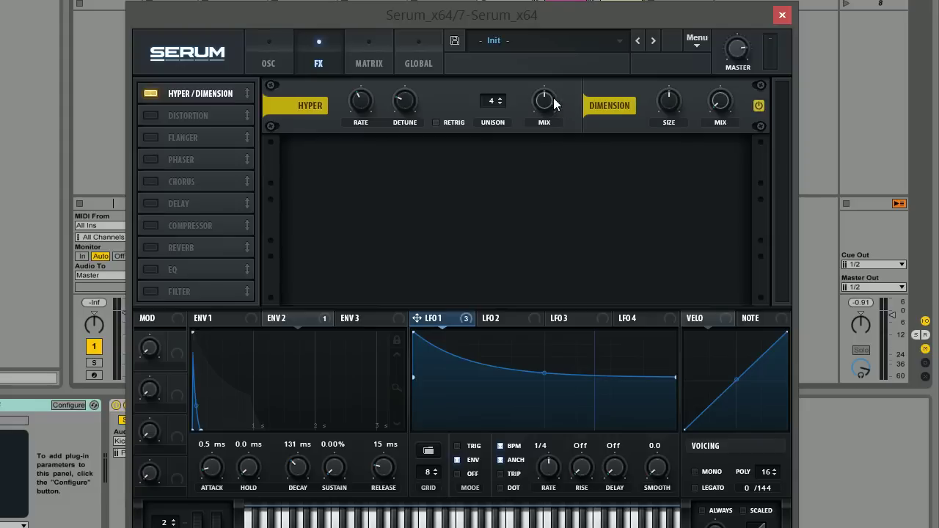
Step: Set the Hyper mix to 24% and compare the sound with the effect bypassed and active
drag(553, 98, 541, 144)
drag(550, 112, 550, 94)
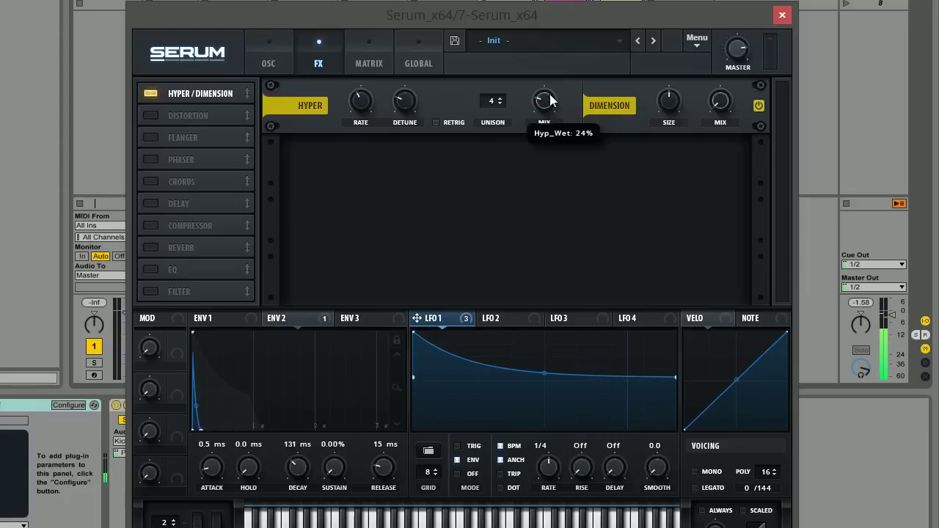
click(759, 107)
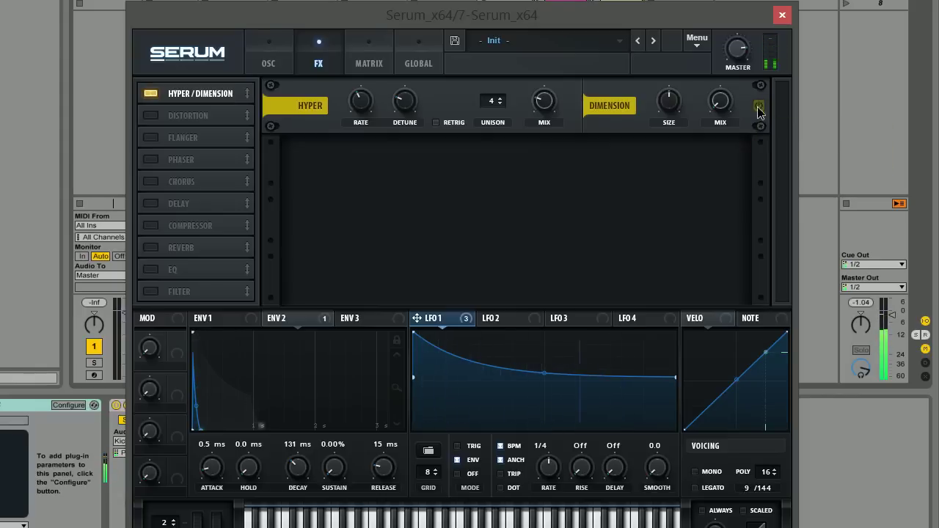
click(759, 107)
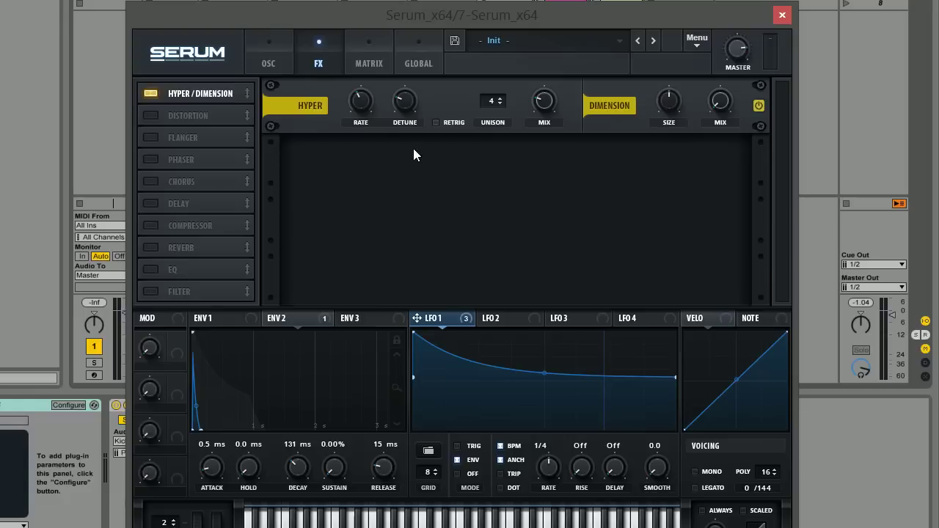
Step: Enable the compressor in multiband mode with the gain at 10.5 dB, comparing the sound with multiband switched
click(149, 228)
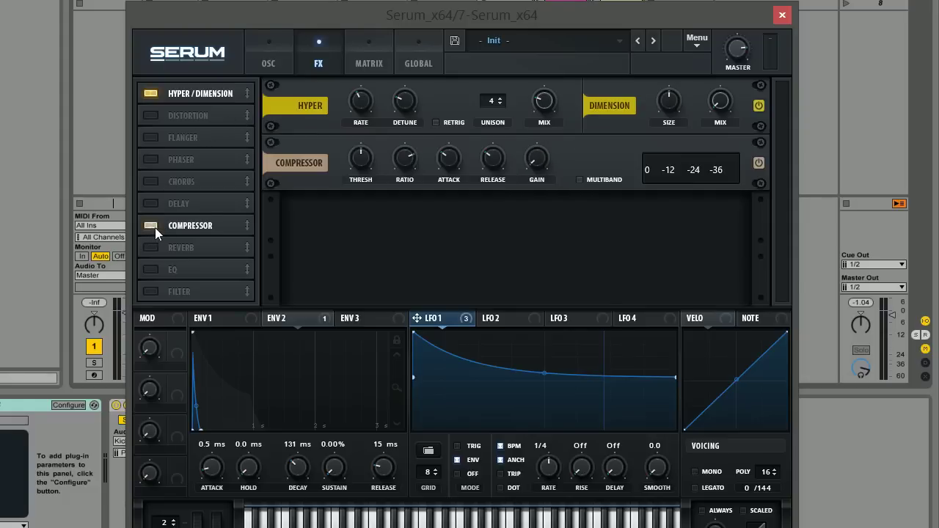
click(580, 180)
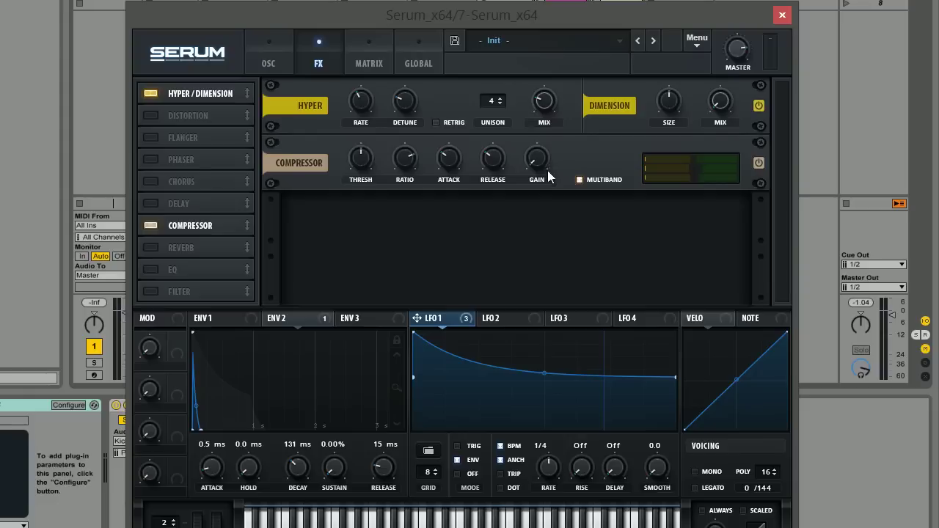
drag(536, 159, 544, 113)
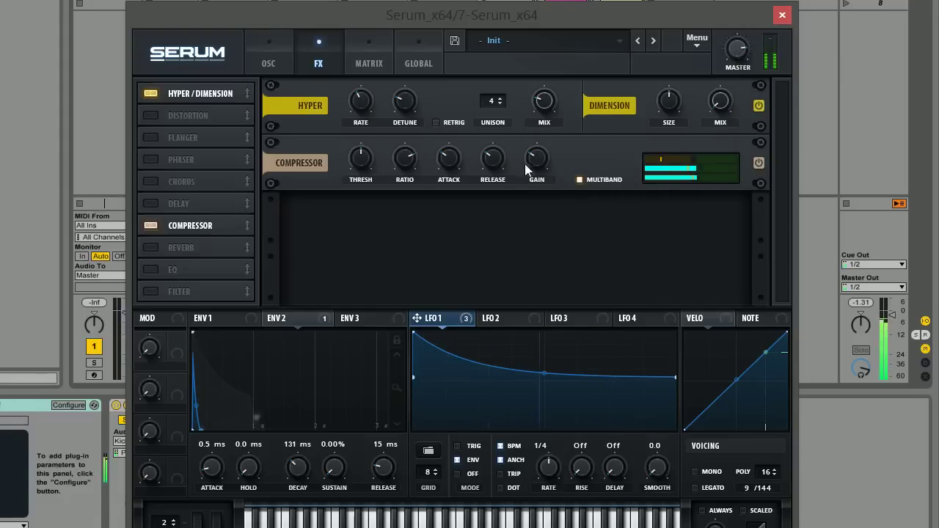
mouse_move(536, 170)
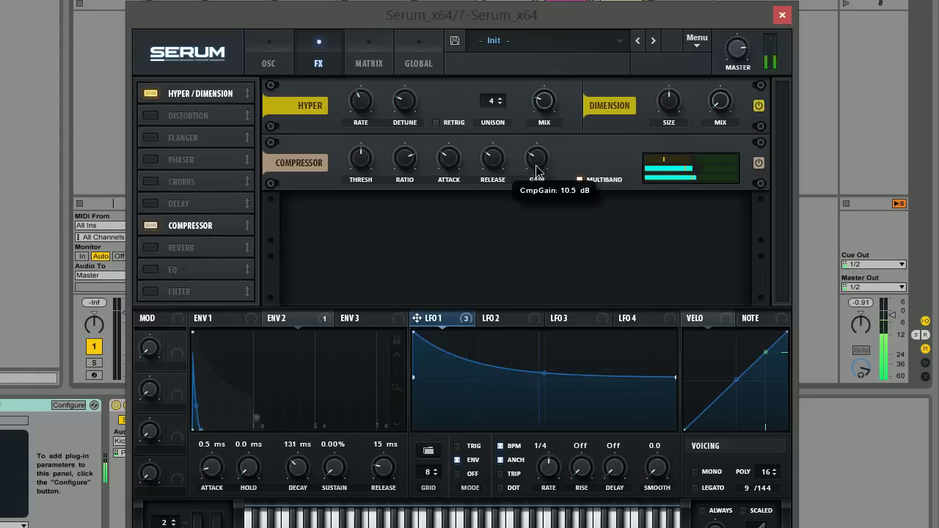
click(579, 179)
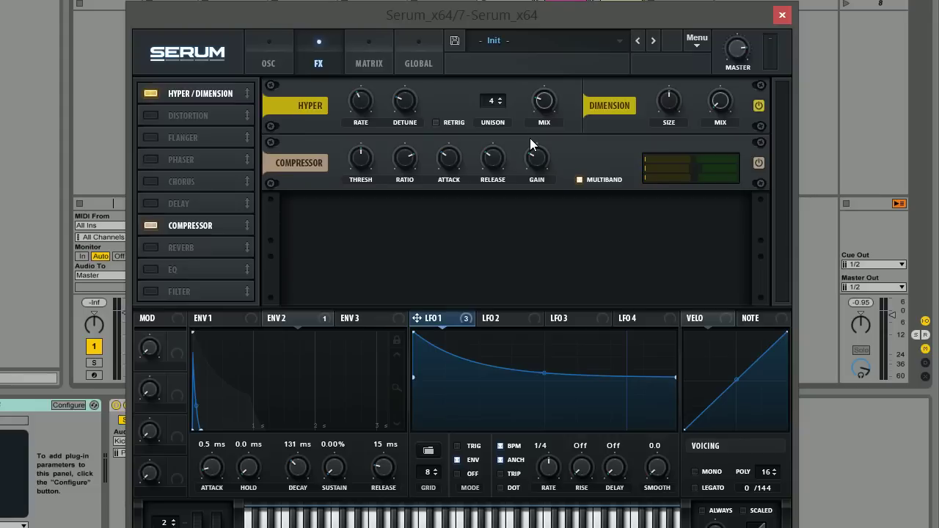
Step: Enable the reverb, raise its low cut slightly and reduce its mix
click(150, 250)
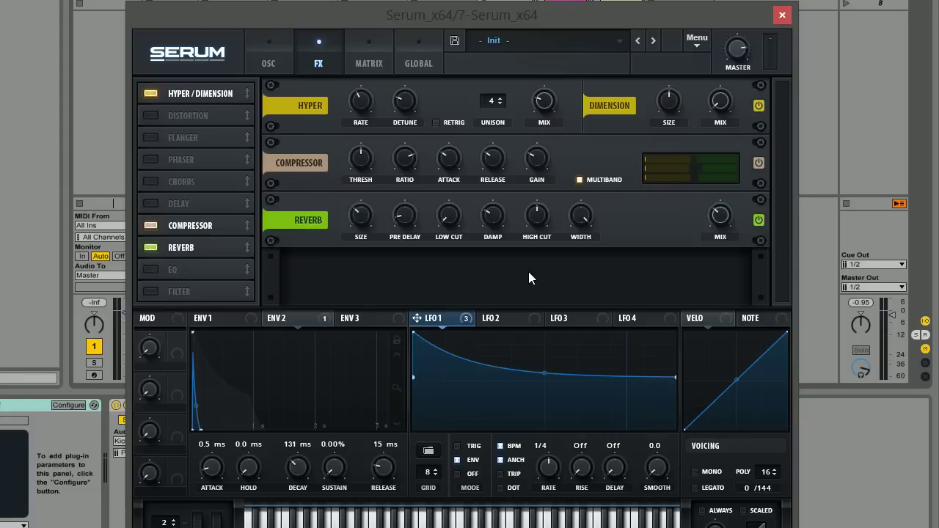
click(270, 57)
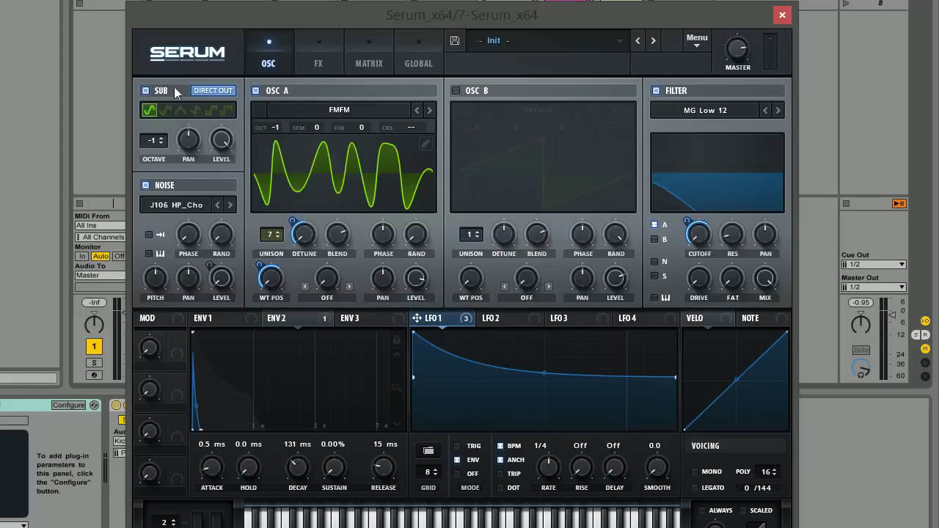
click(311, 59)
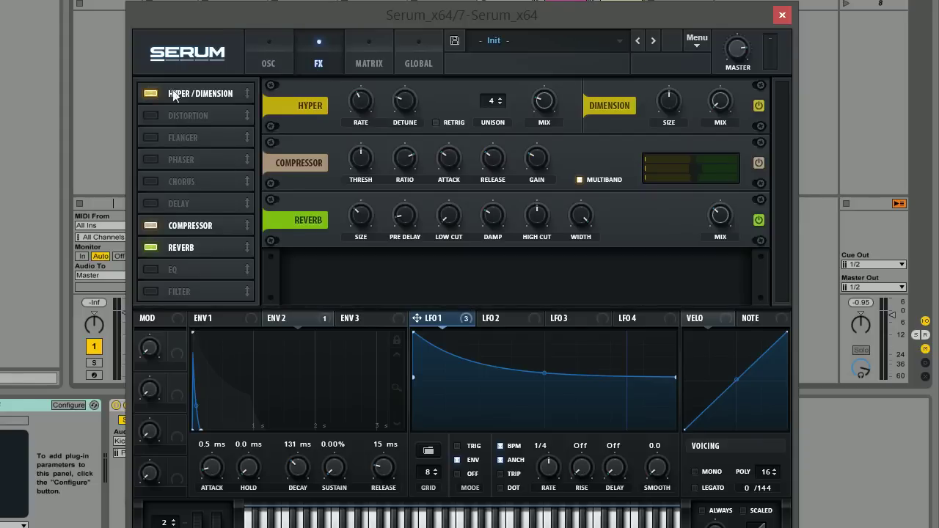
click(273, 49)
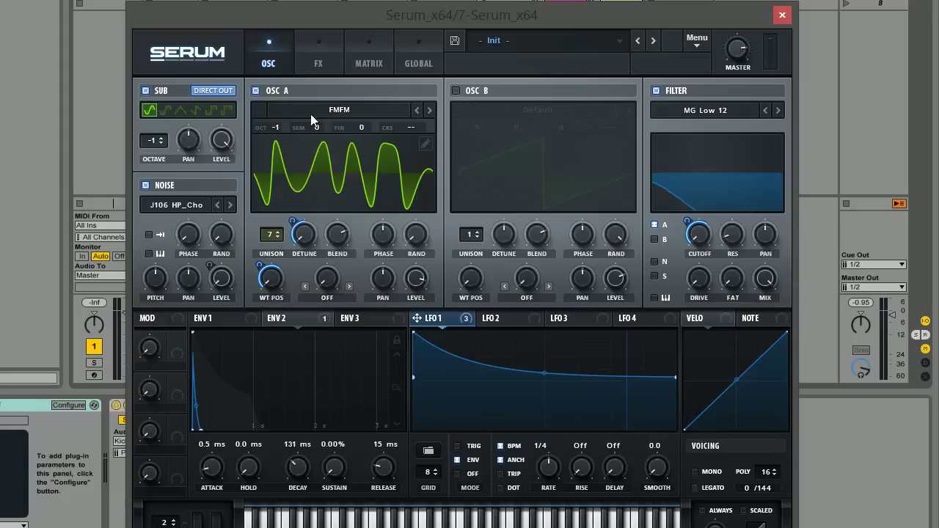
click(319, 65)
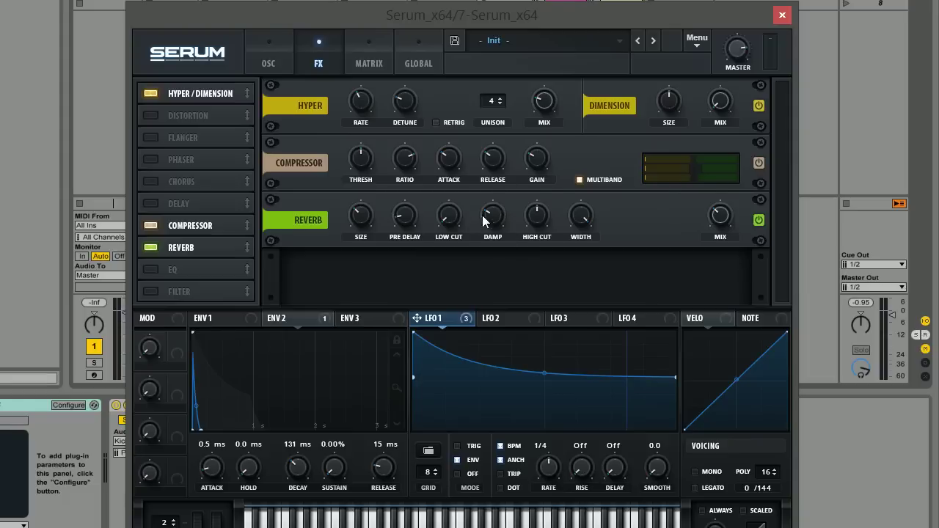
drag(451, 224, 452, 200)
drag(730, 212, 721, 236)
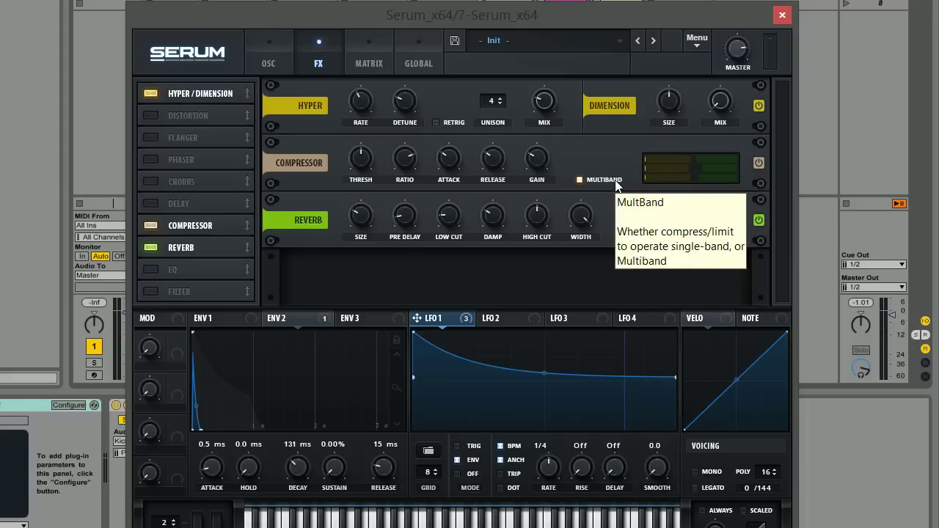
Step: Enable the EQ and boost the high shelf with its frequency at 4723 Hz
click(152, 270)
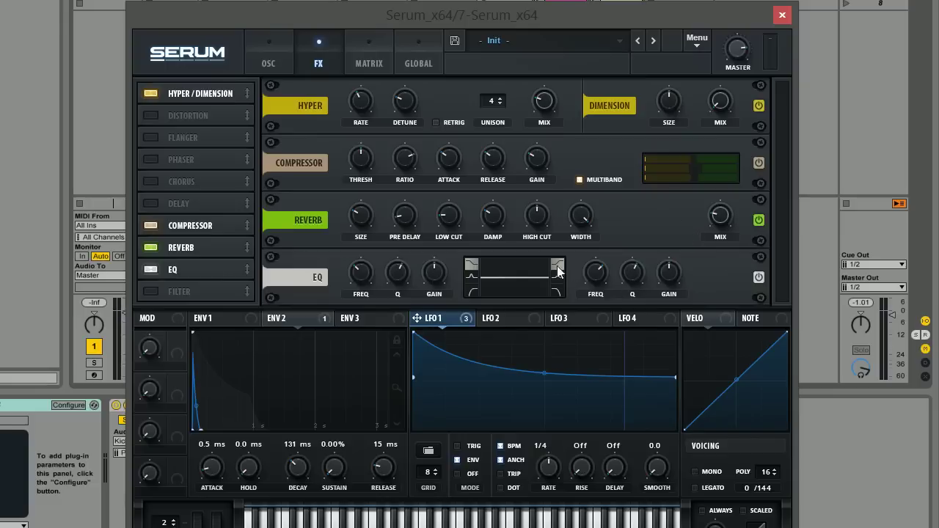
drag(668, 273, 667, 245)
drag(596, 276, 596, 258)
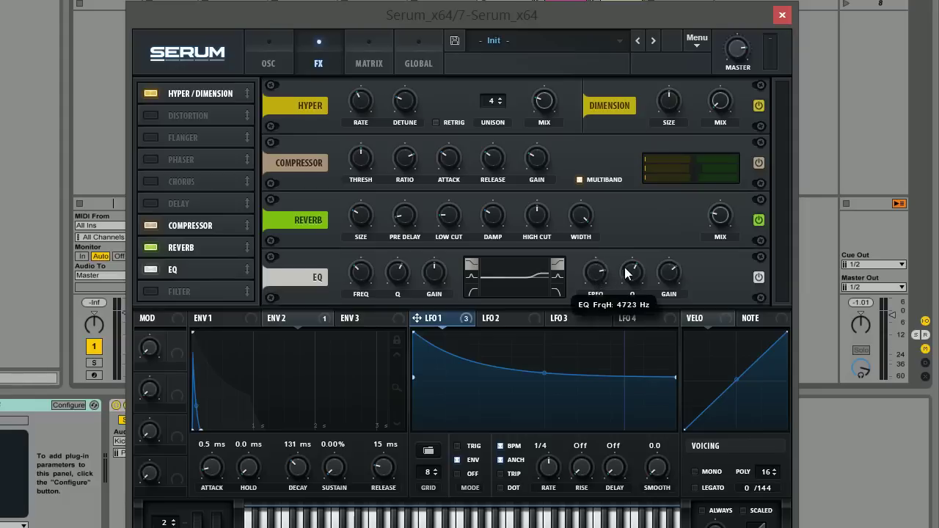
drag(663, 275, 664, 274)
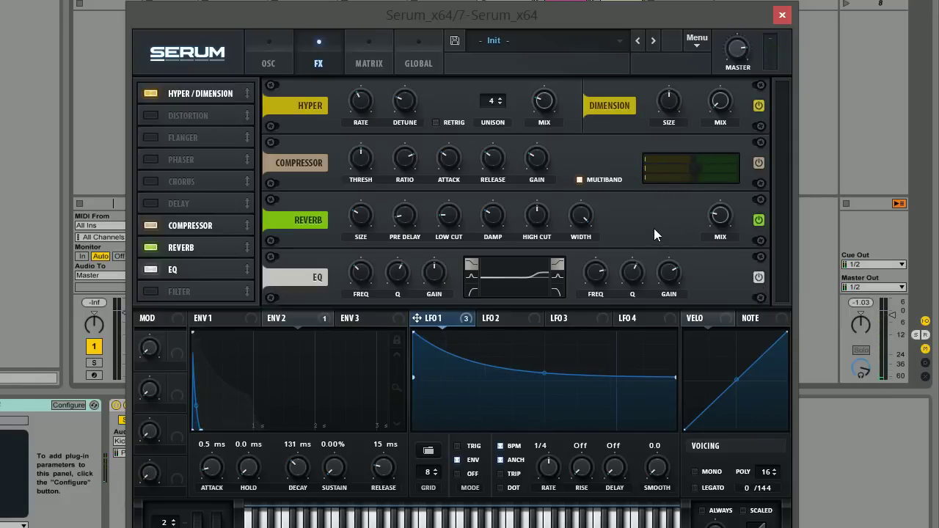
Step: Slightly adjust the LFO 1 modulation amount on oscillator A's unison detune
click(280, 56)
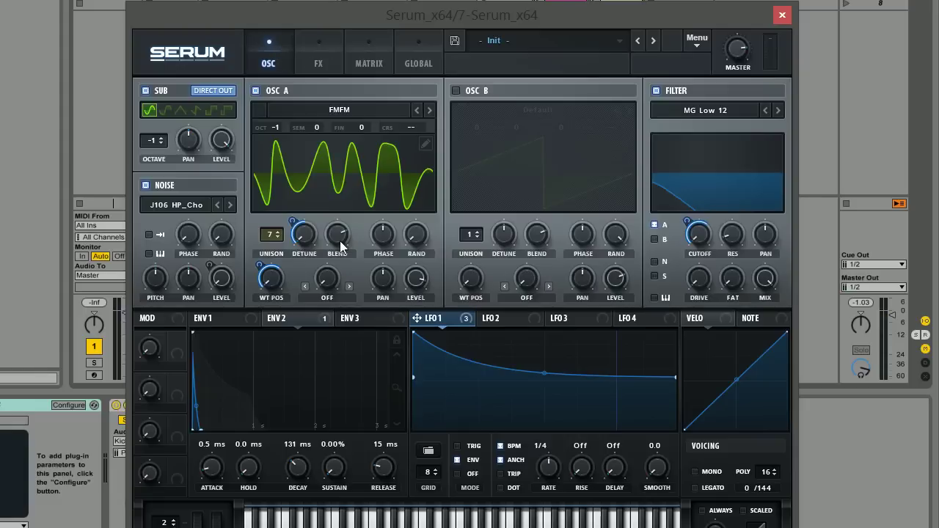
drag(294, 222, 290, 229)
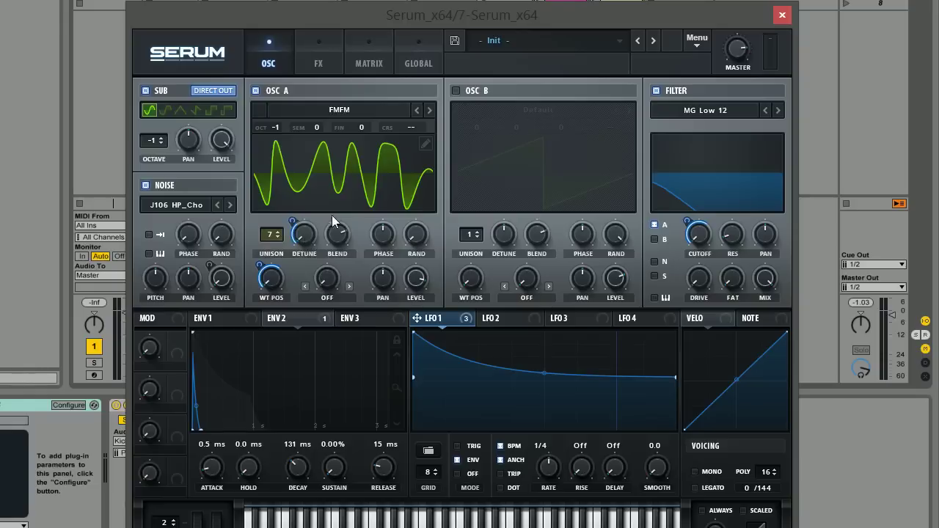